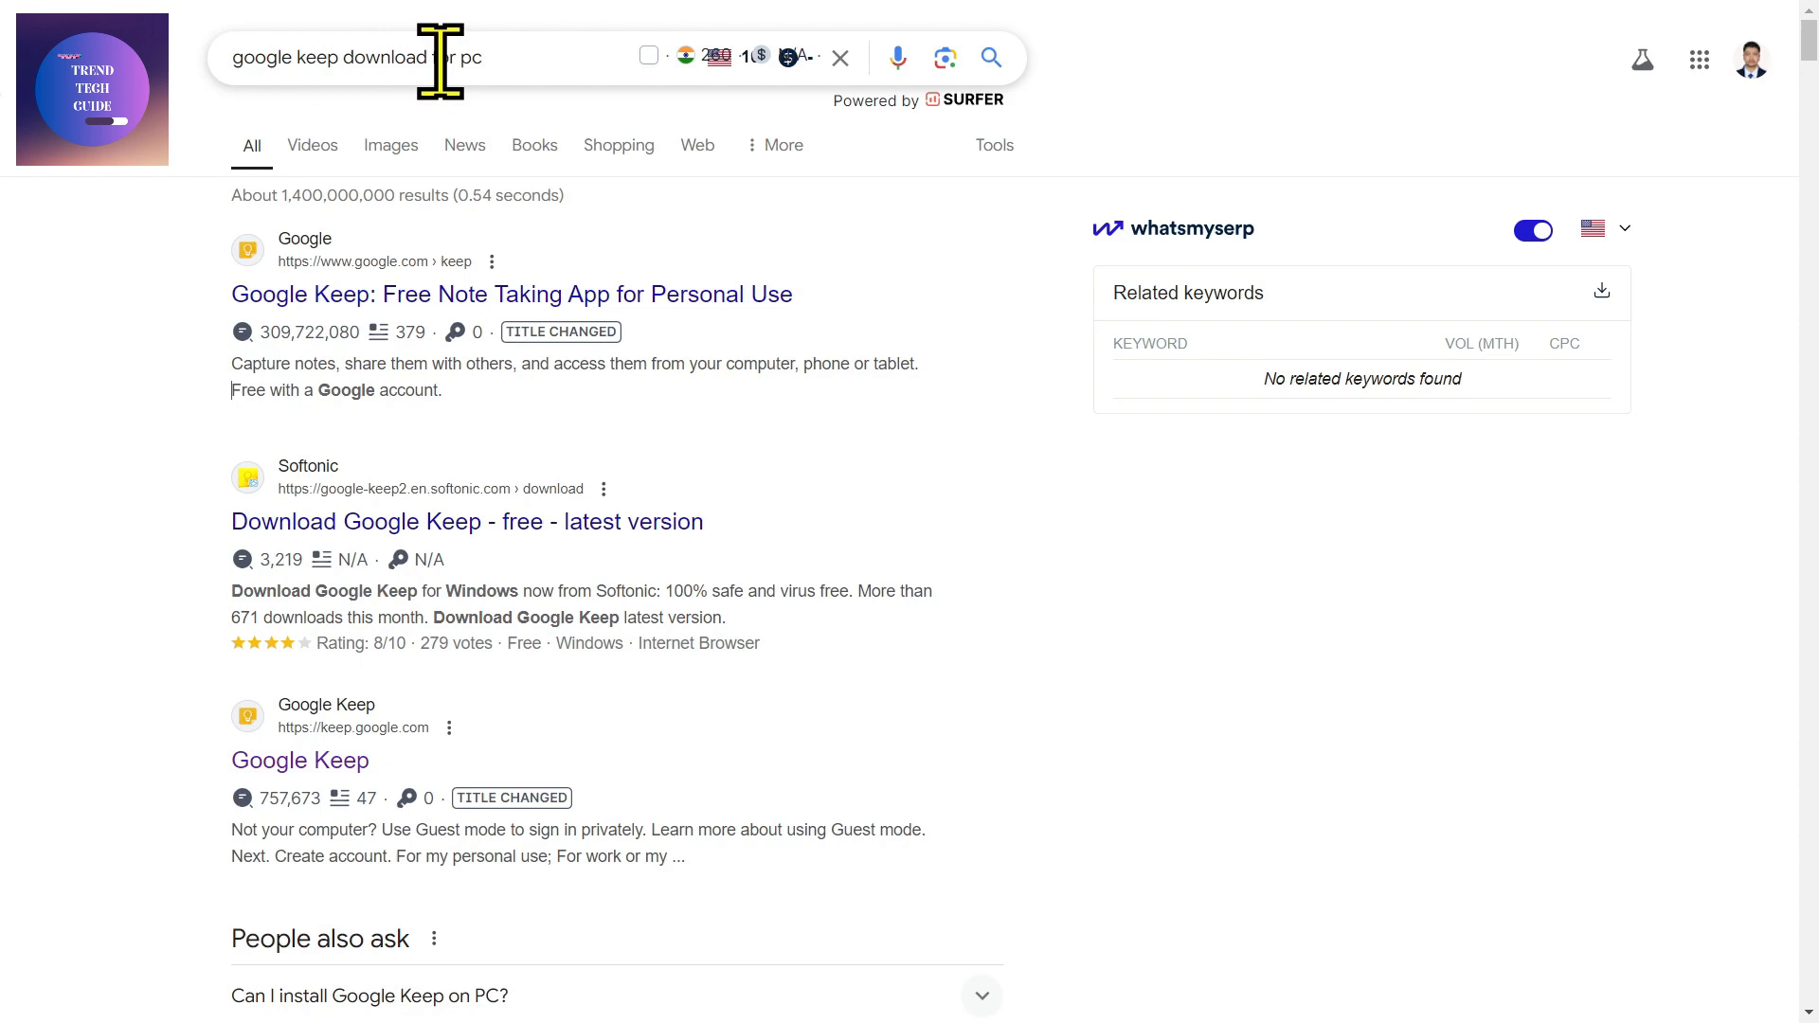
- Trim the query from 'google keep download for pc' to just 'google keep' and search again
click(536, 57)
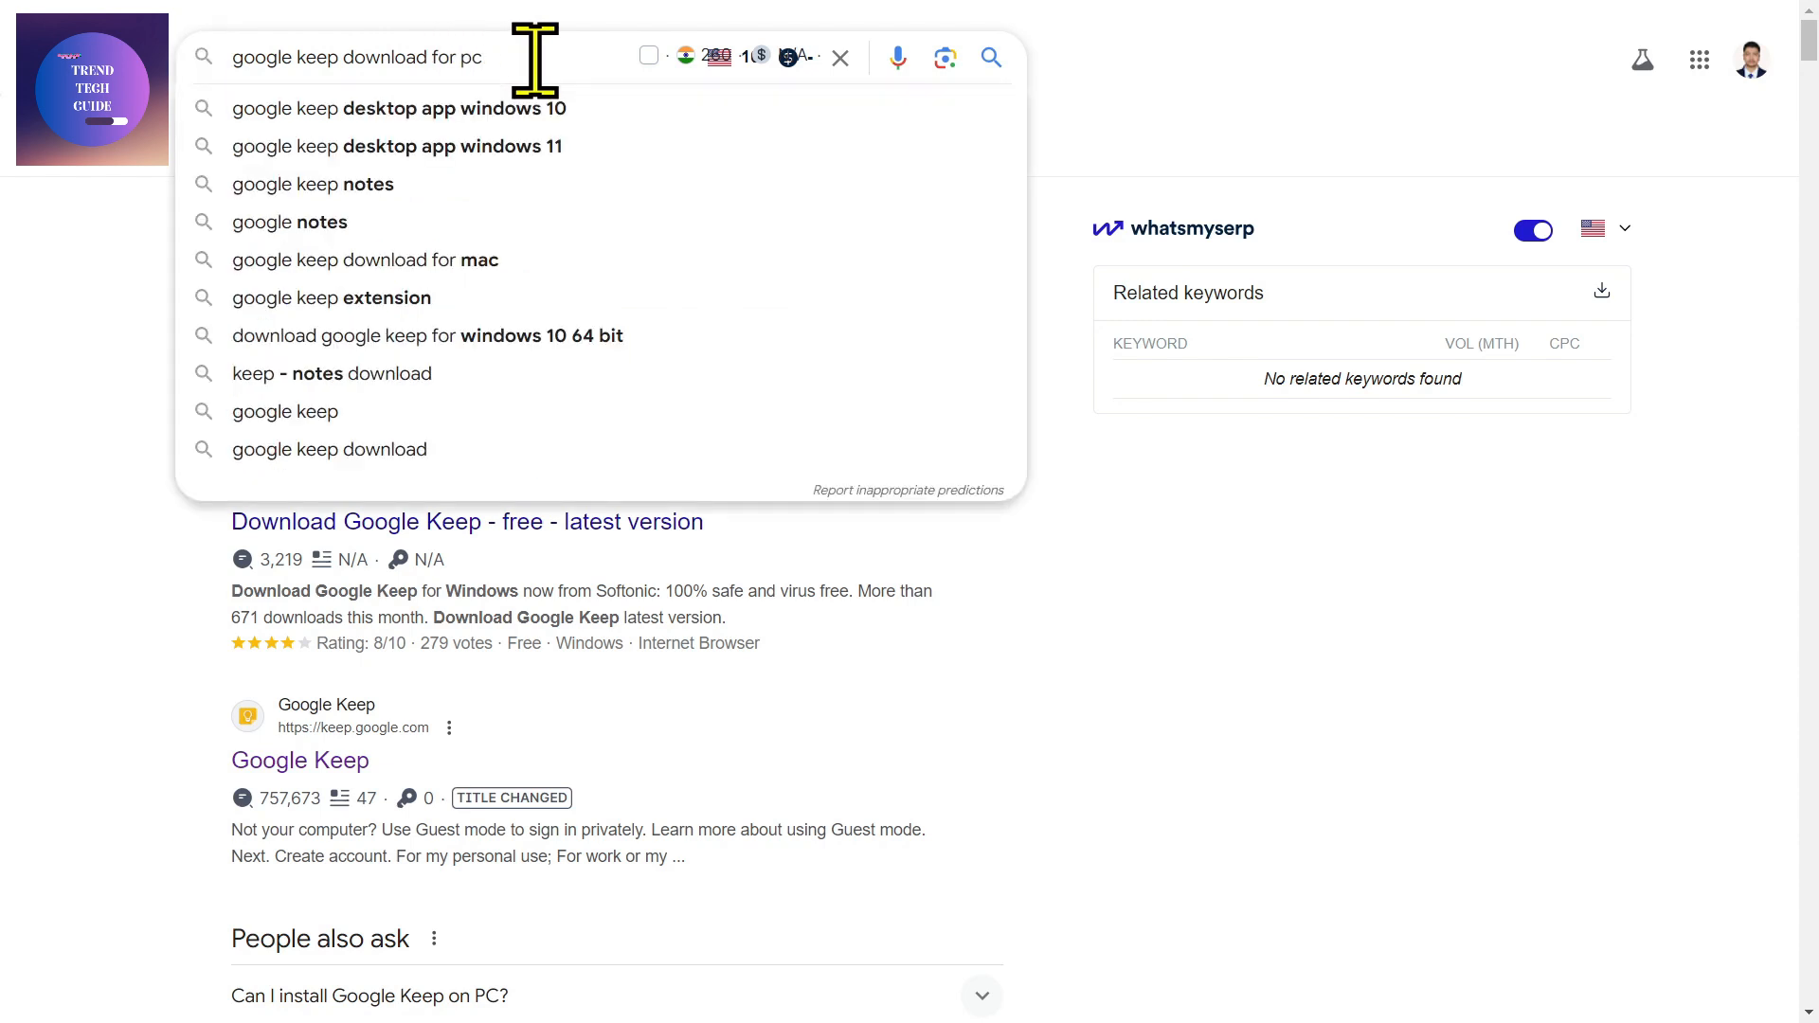
key(Return)
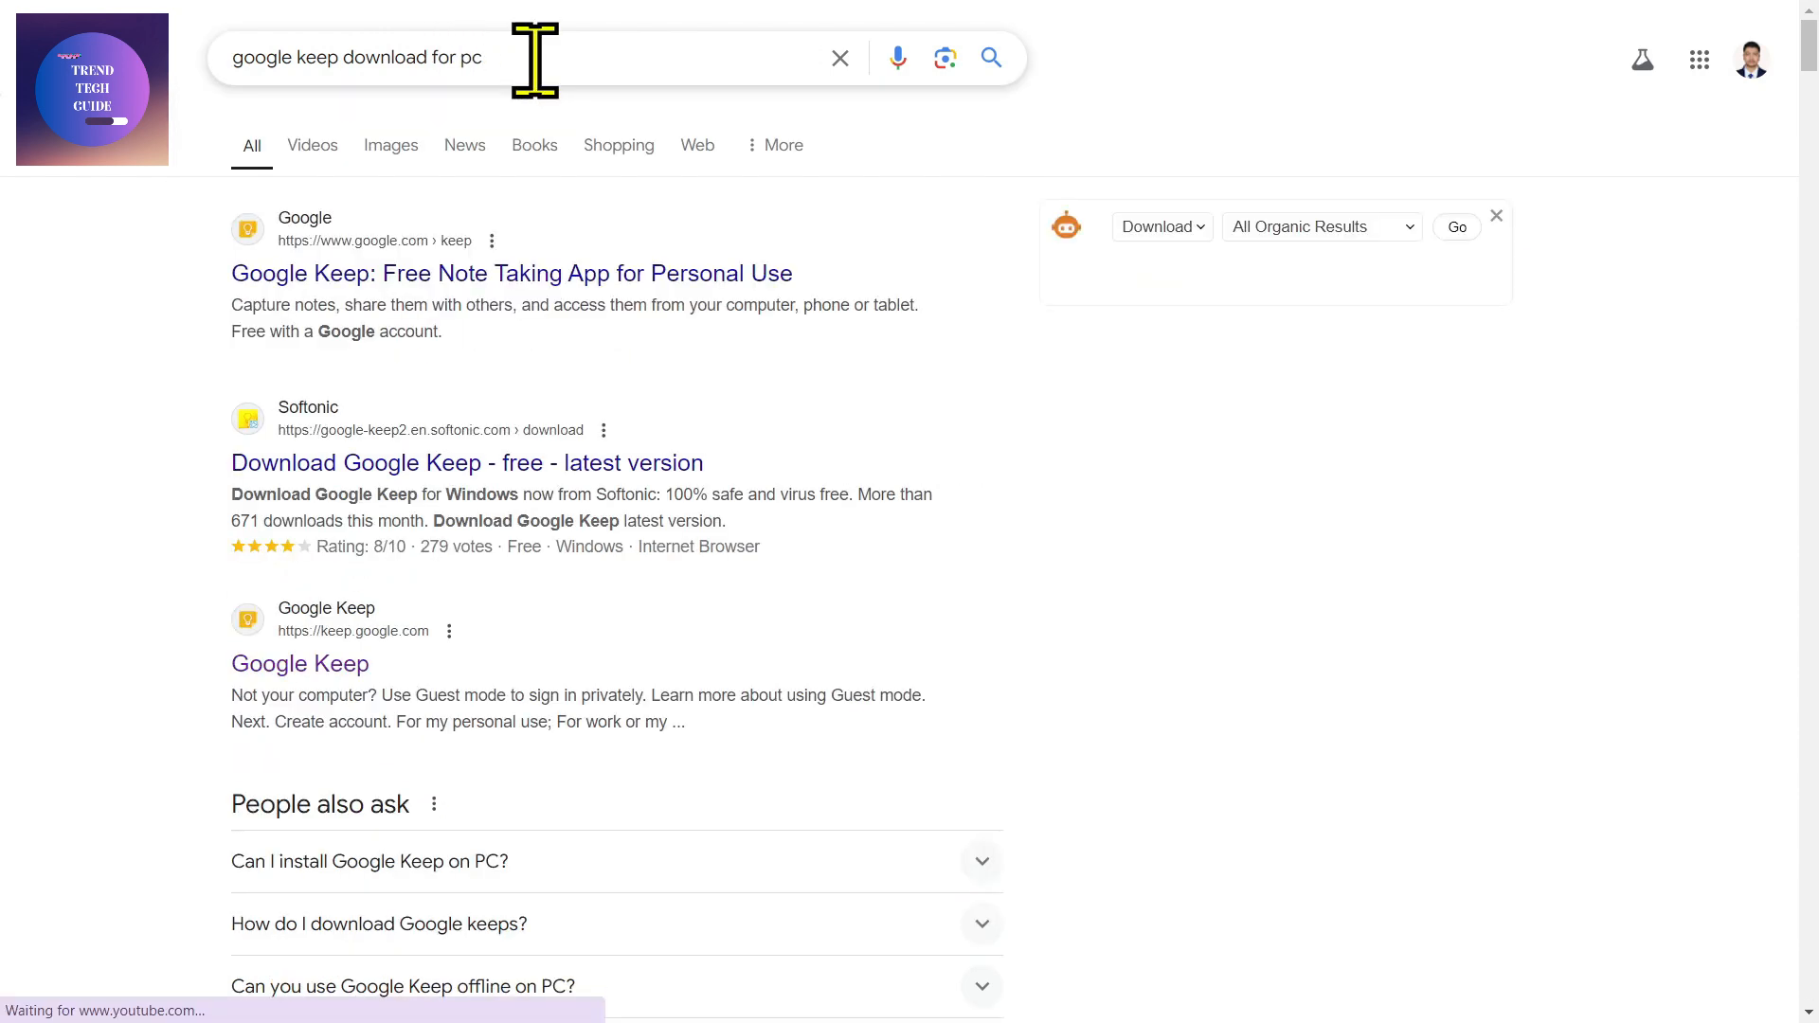
scroll(892, 415, down, 1)
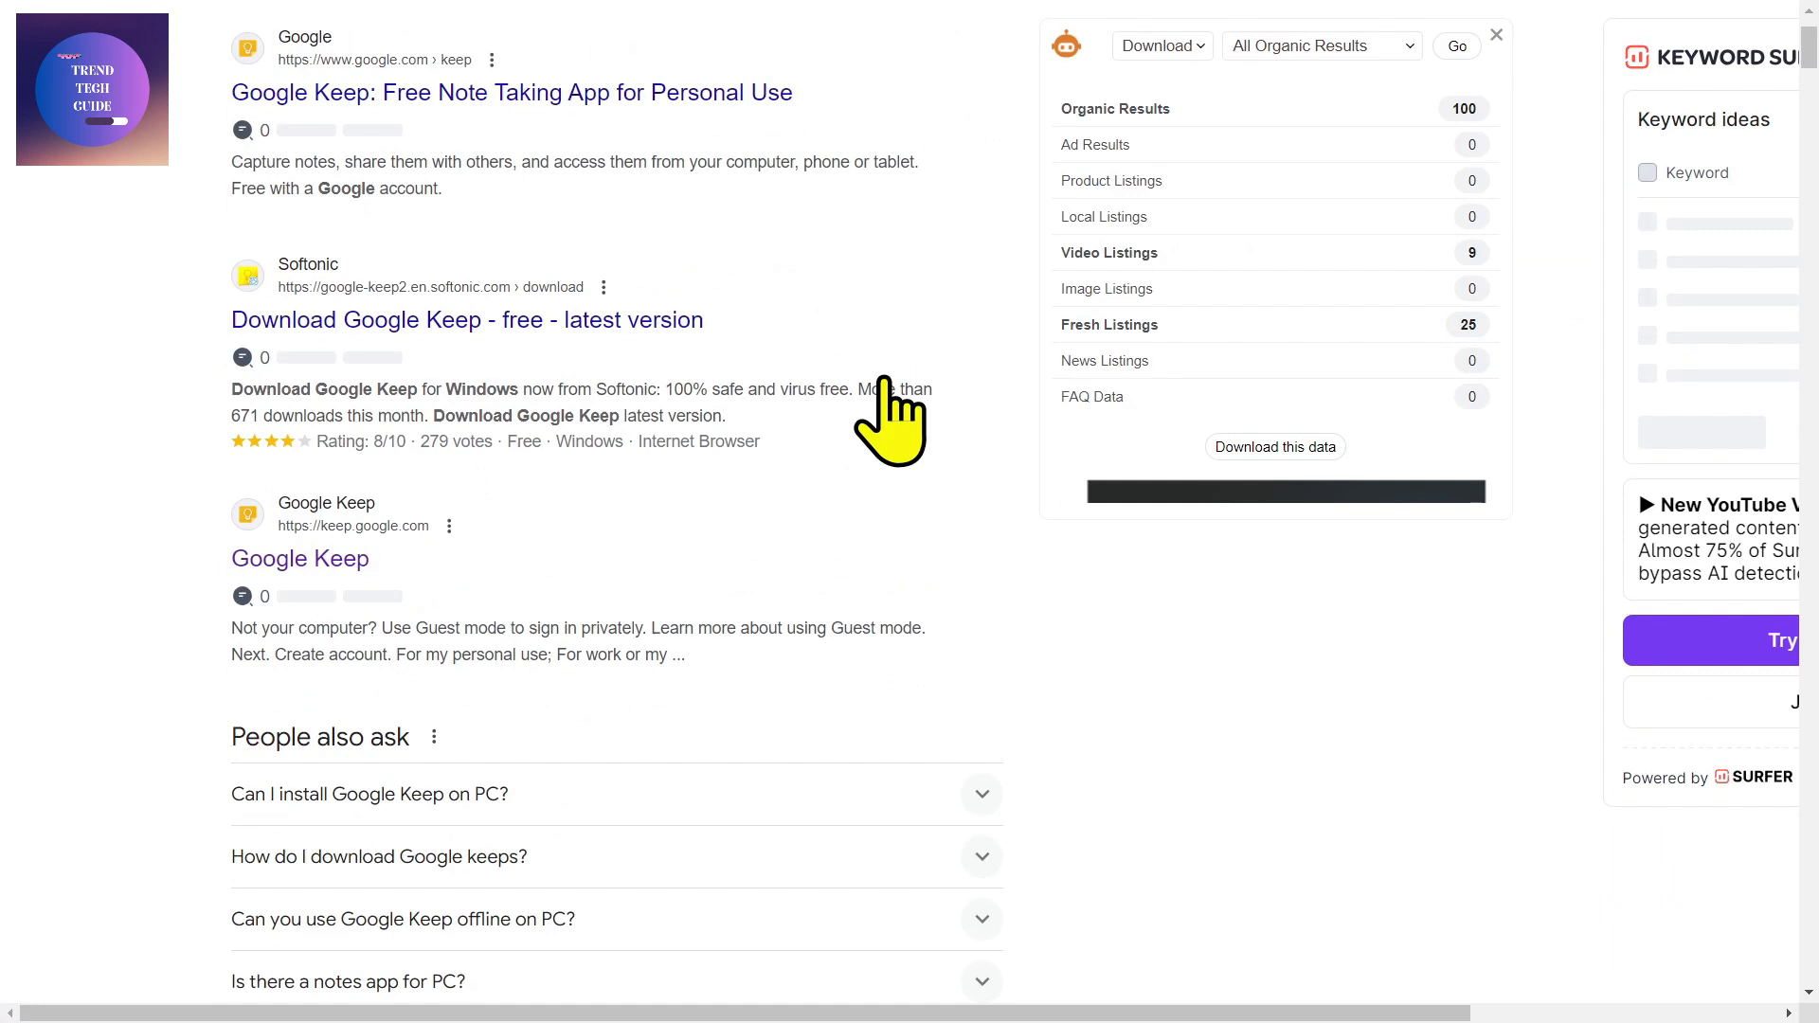
scroll(893, 415, down, 2)
scroll(892, 416, down, 2)
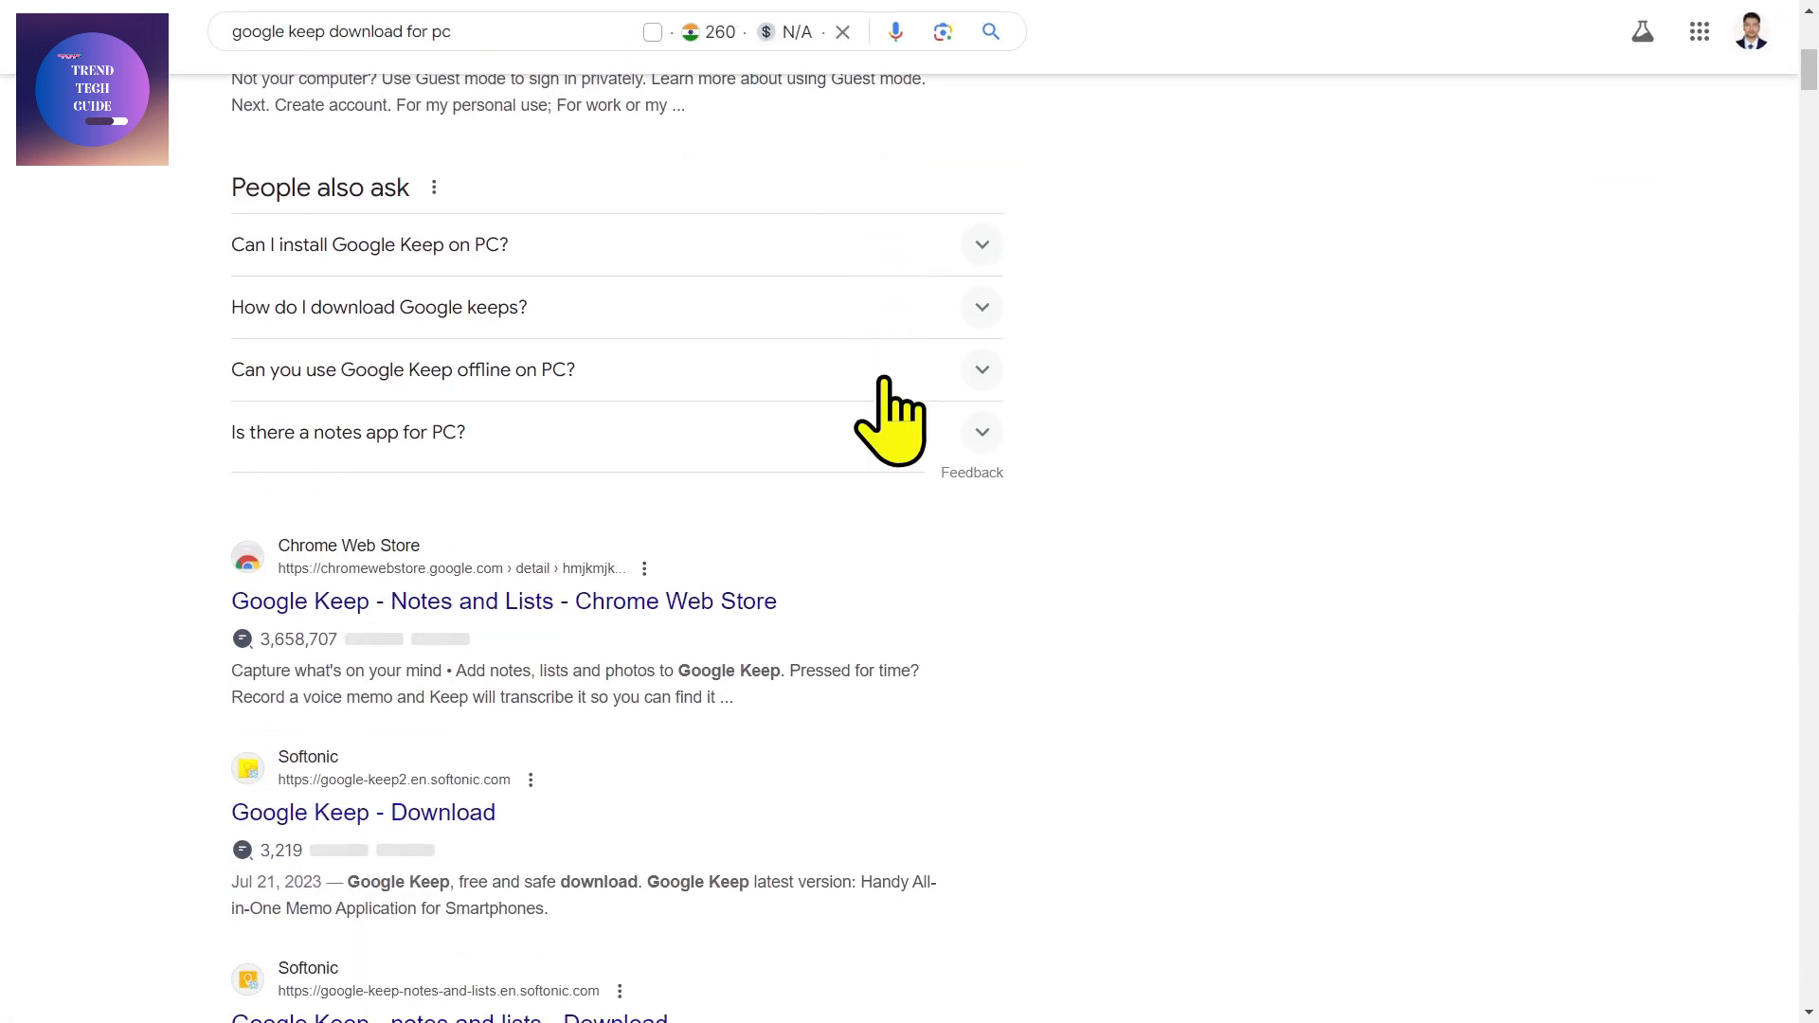
scroll(892, 415, down, 2)
scroll(893, 415, up, 4)
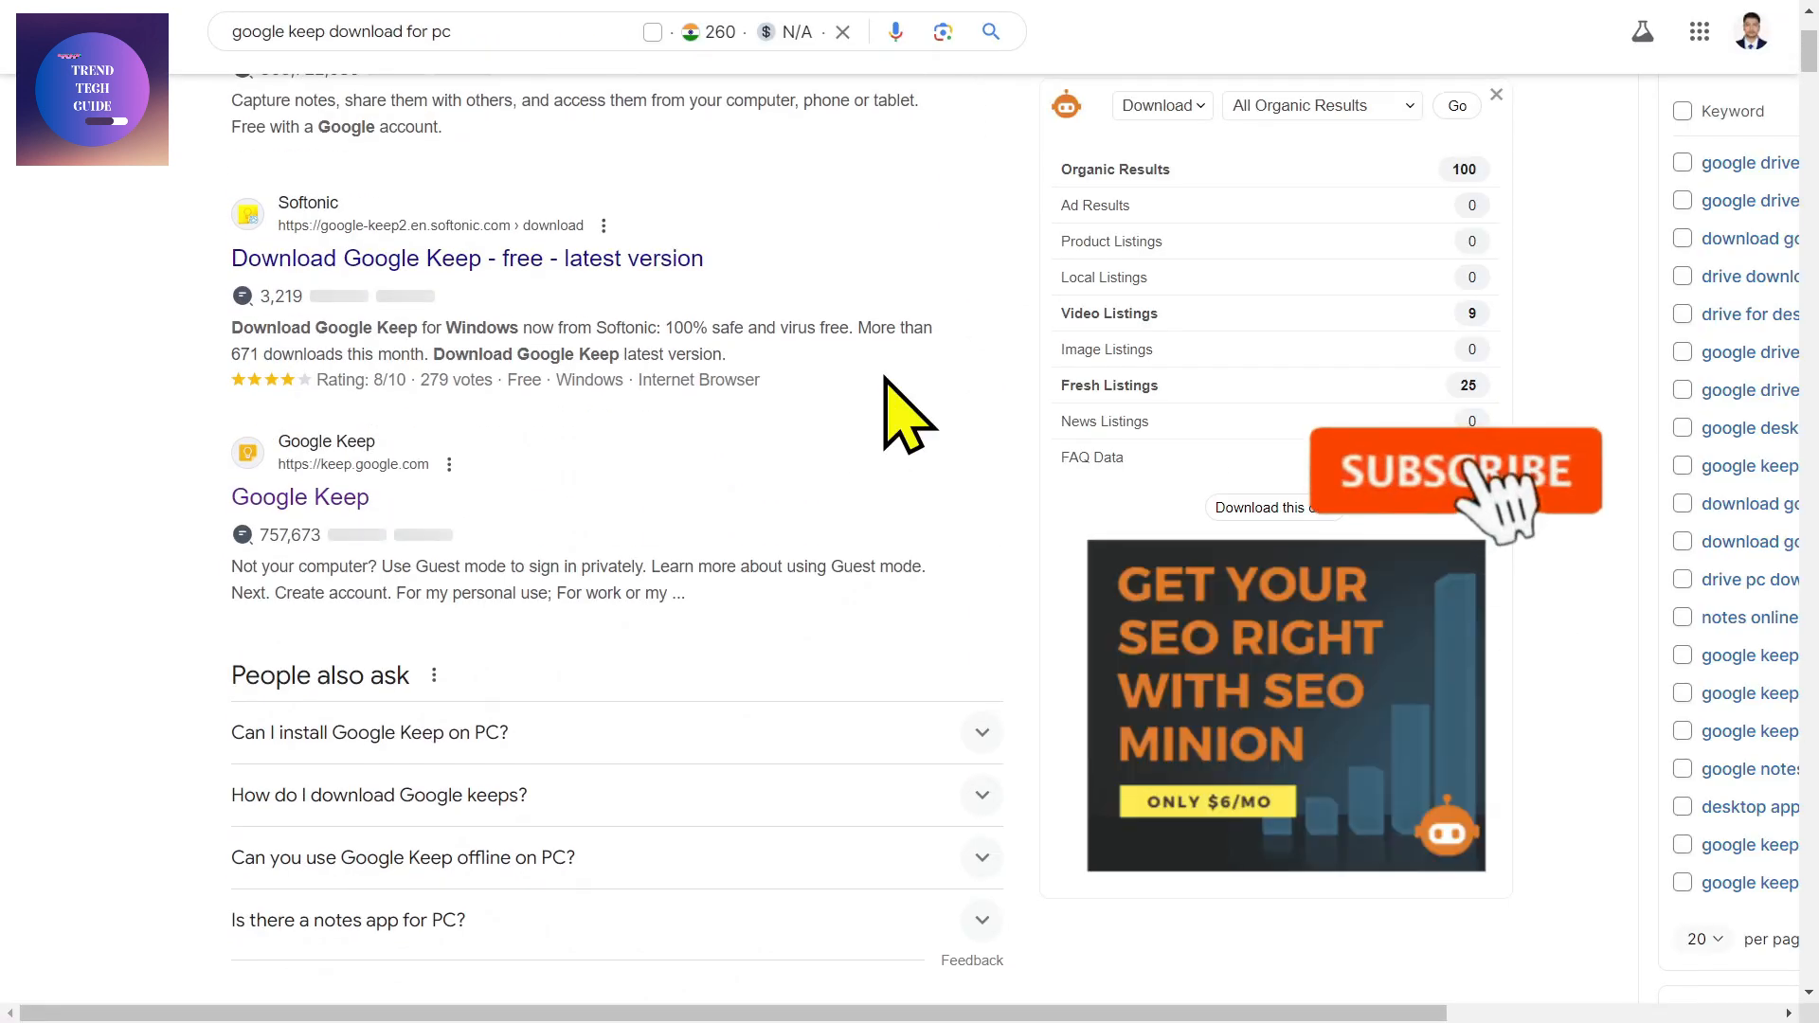
scroll(893, 415, down, 1)
scroll(892, 415, down, 3)
scroll(893, 415, down, 5)
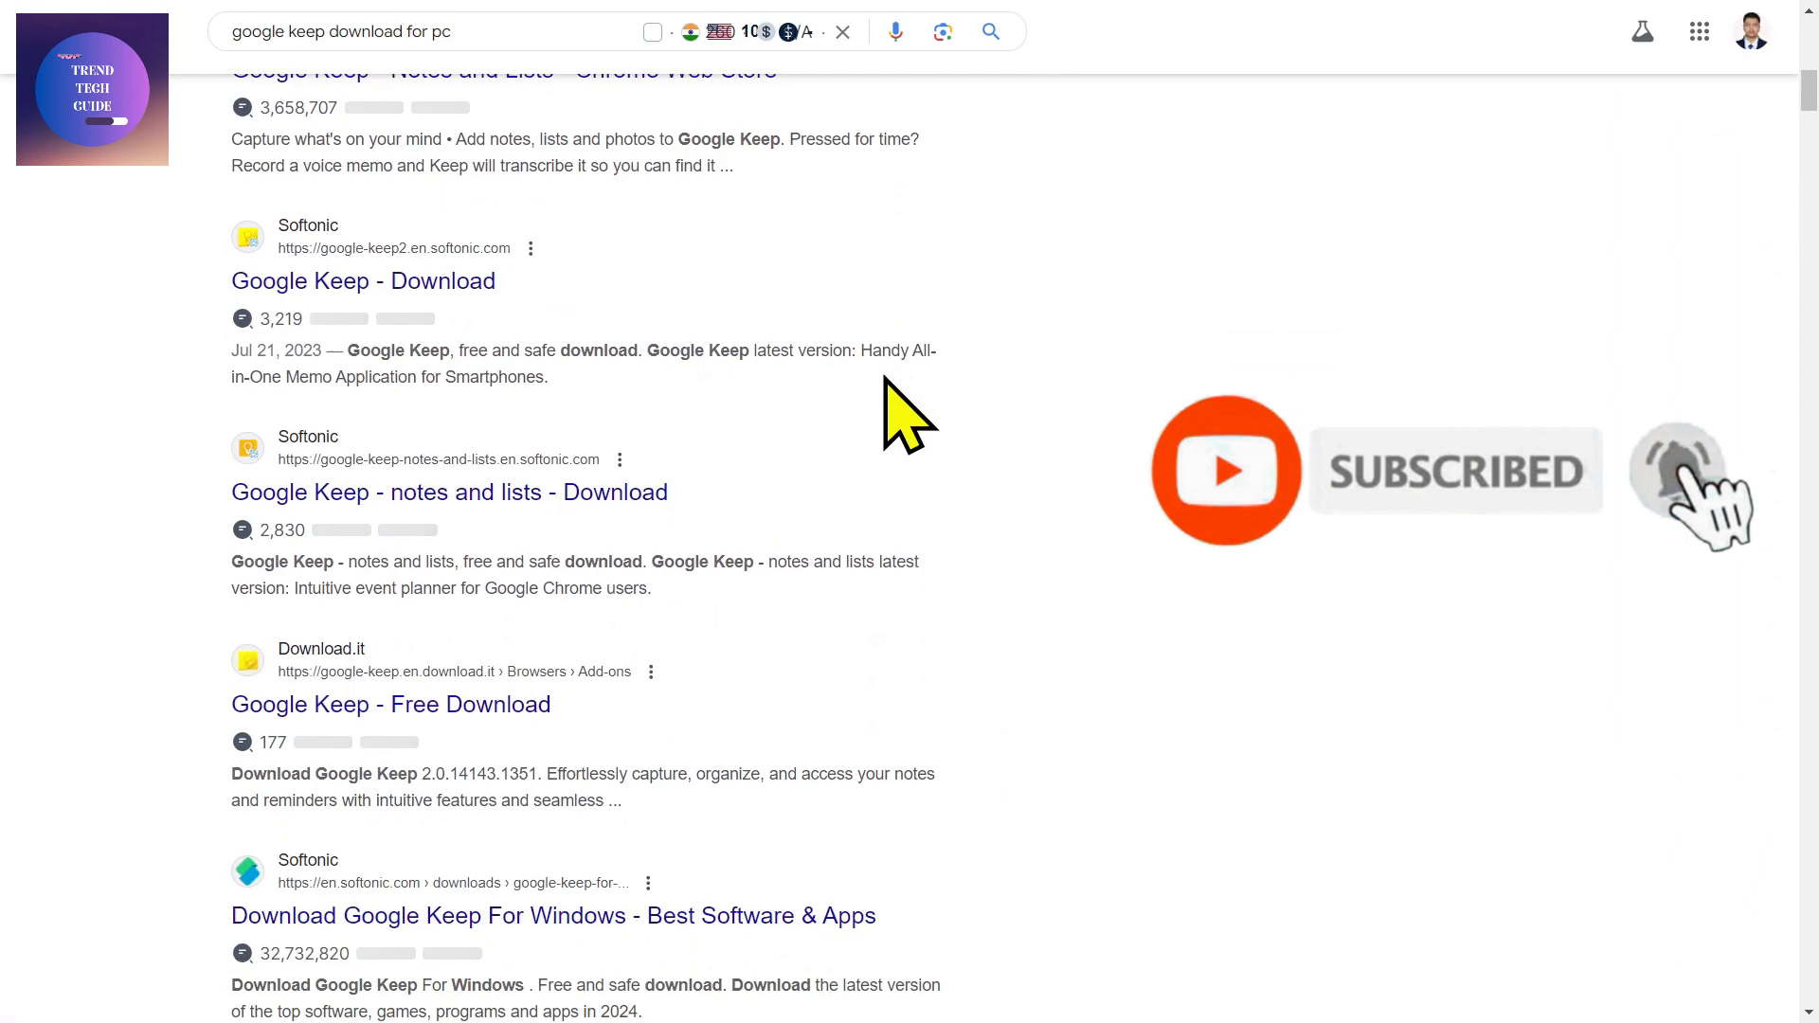
scroll(892, 415, down, 1)
scroll(892, 415, up, 8)
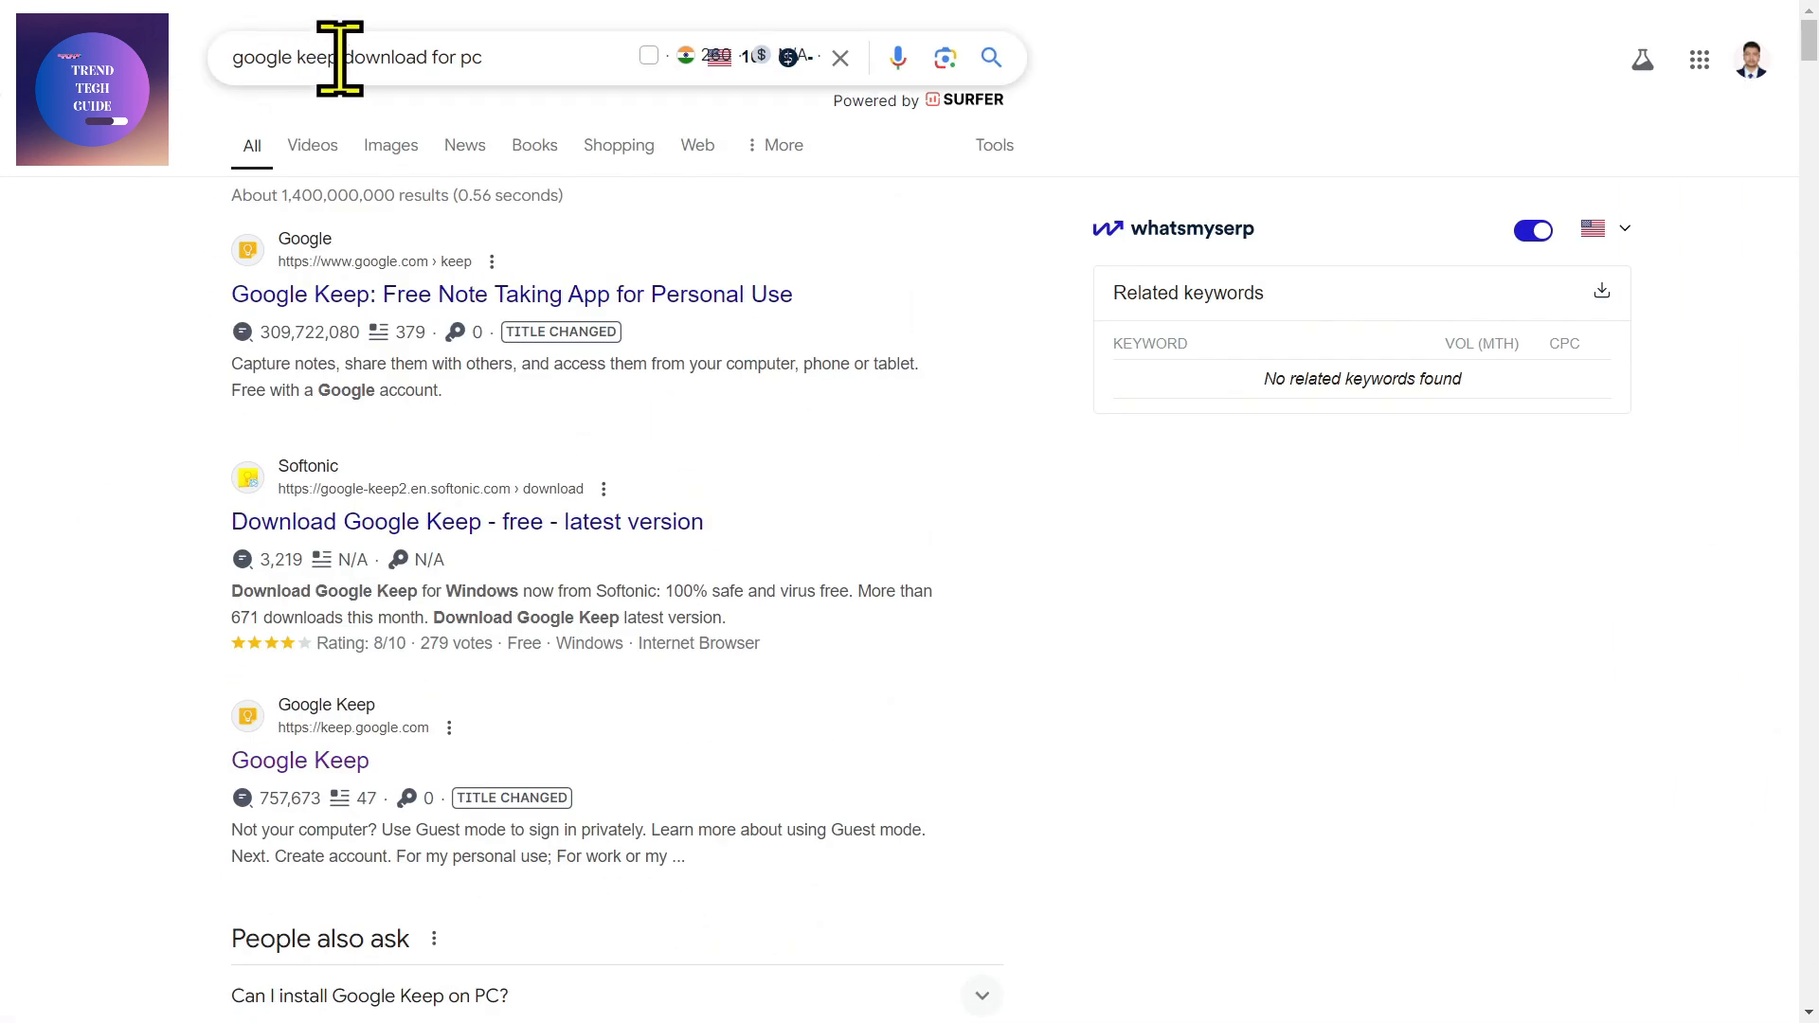
drag(342, 56, 490, 57)
key(BackSpace)
key(Return)
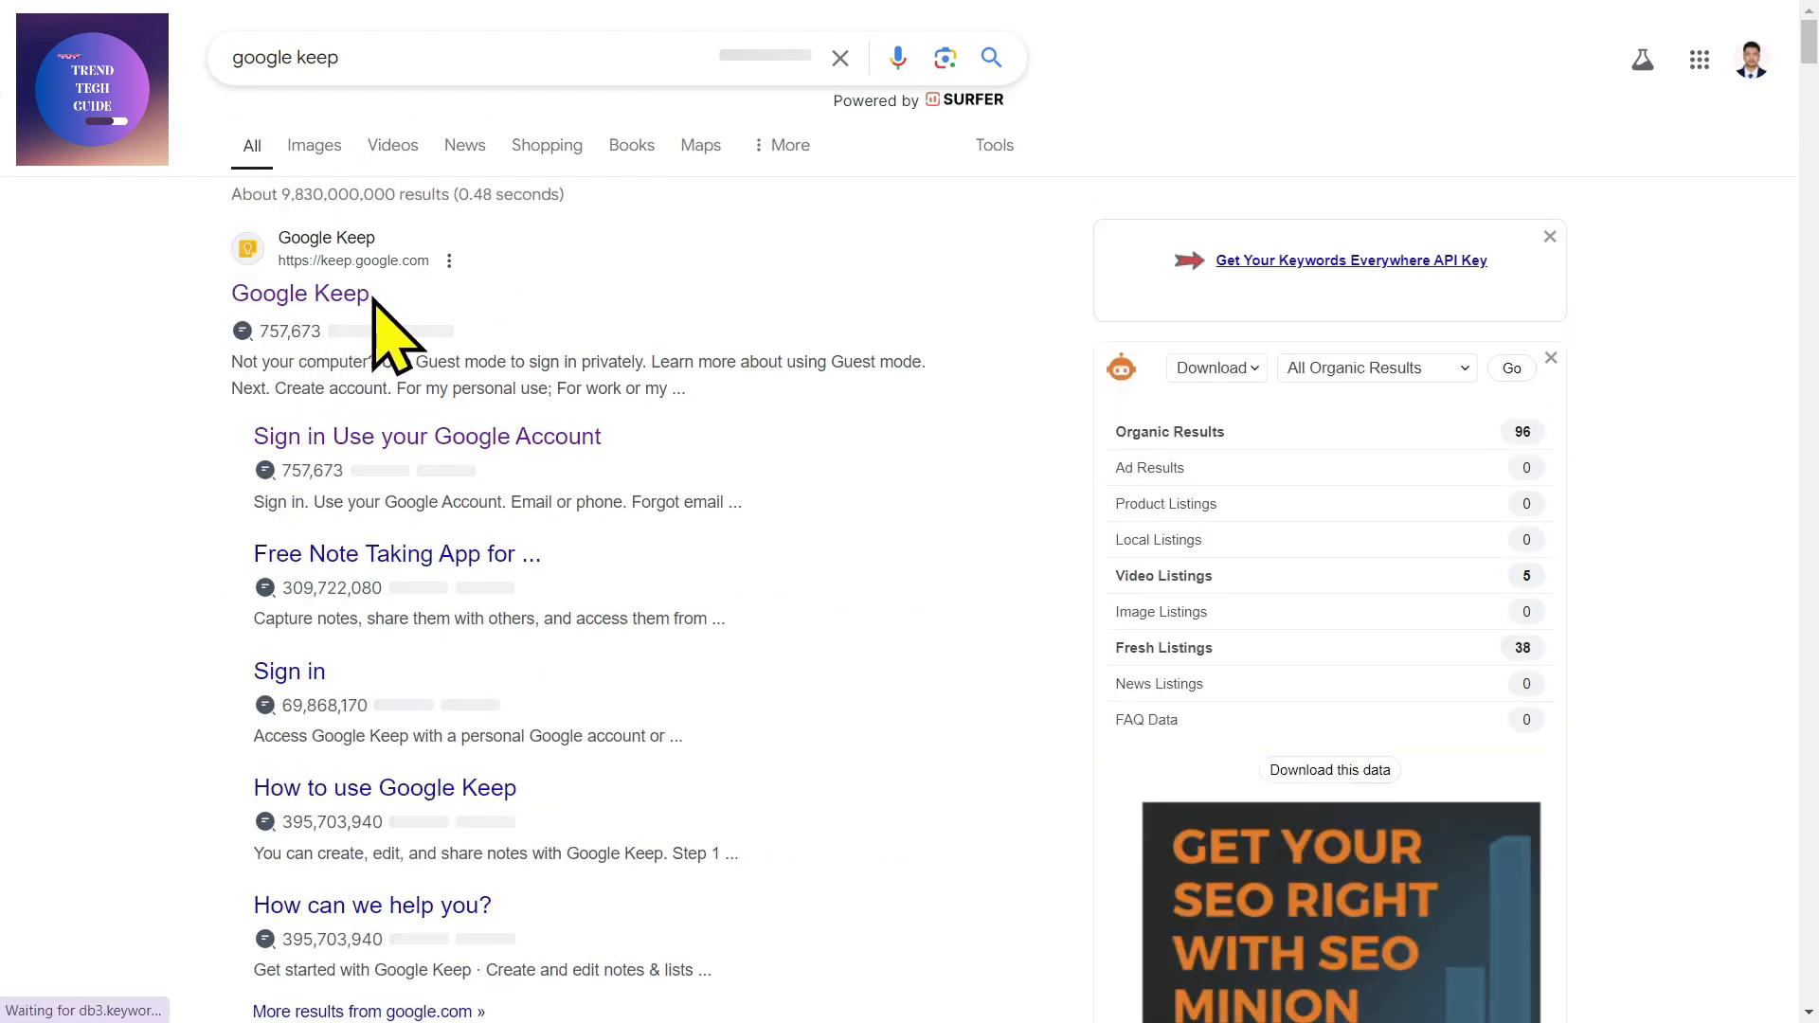
- Go to keep.google.com and install Google Keep as an app via Chrome's address-bar install prompt
click(341, 294)
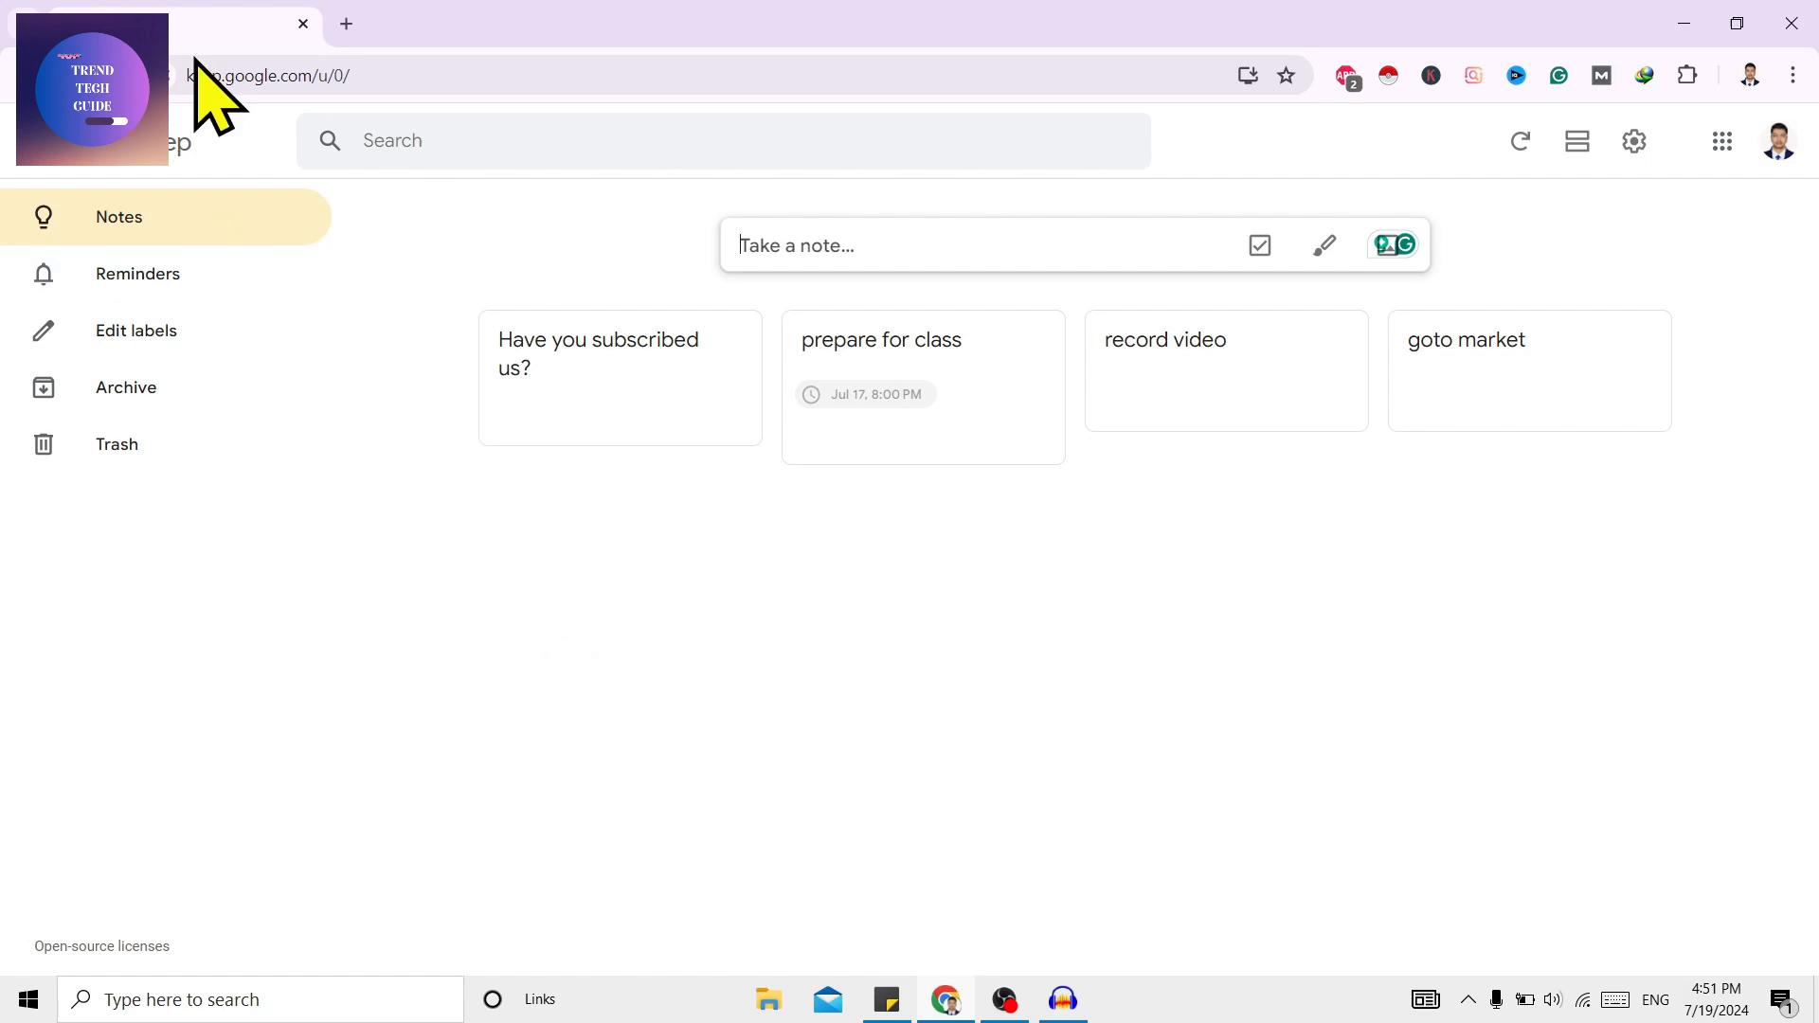
click(200, 76)
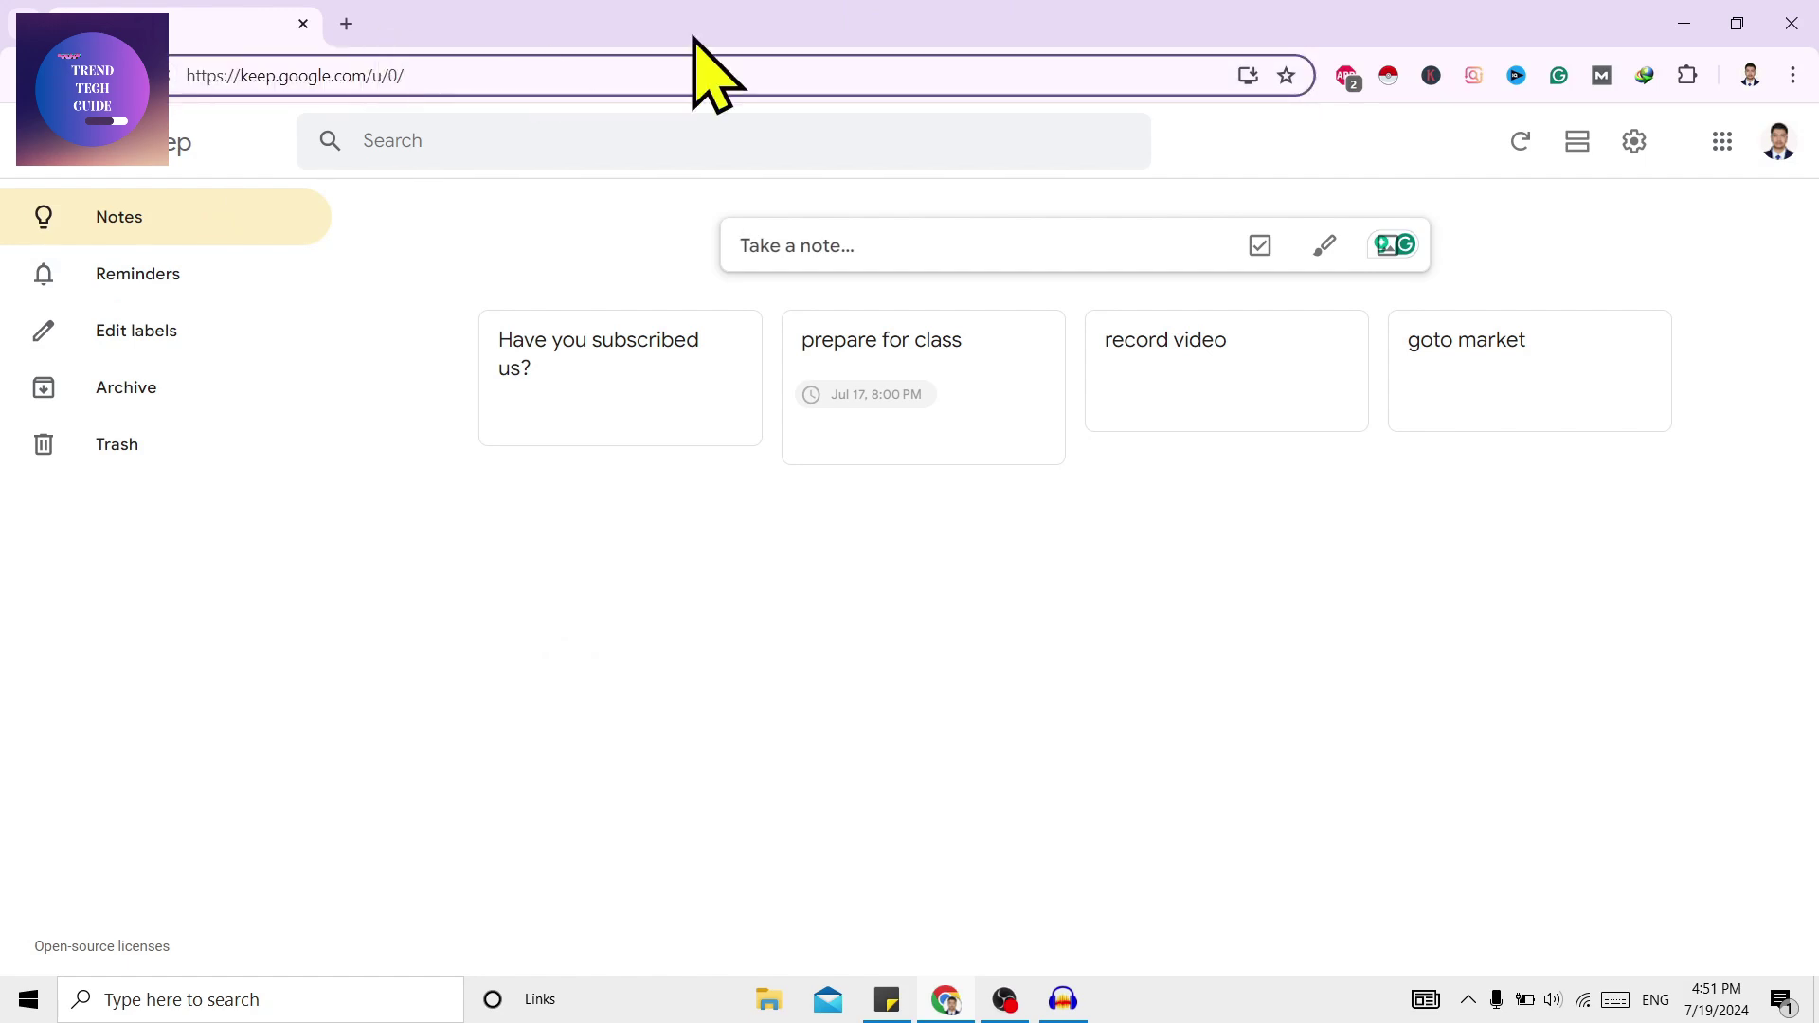
click(1247, 75)
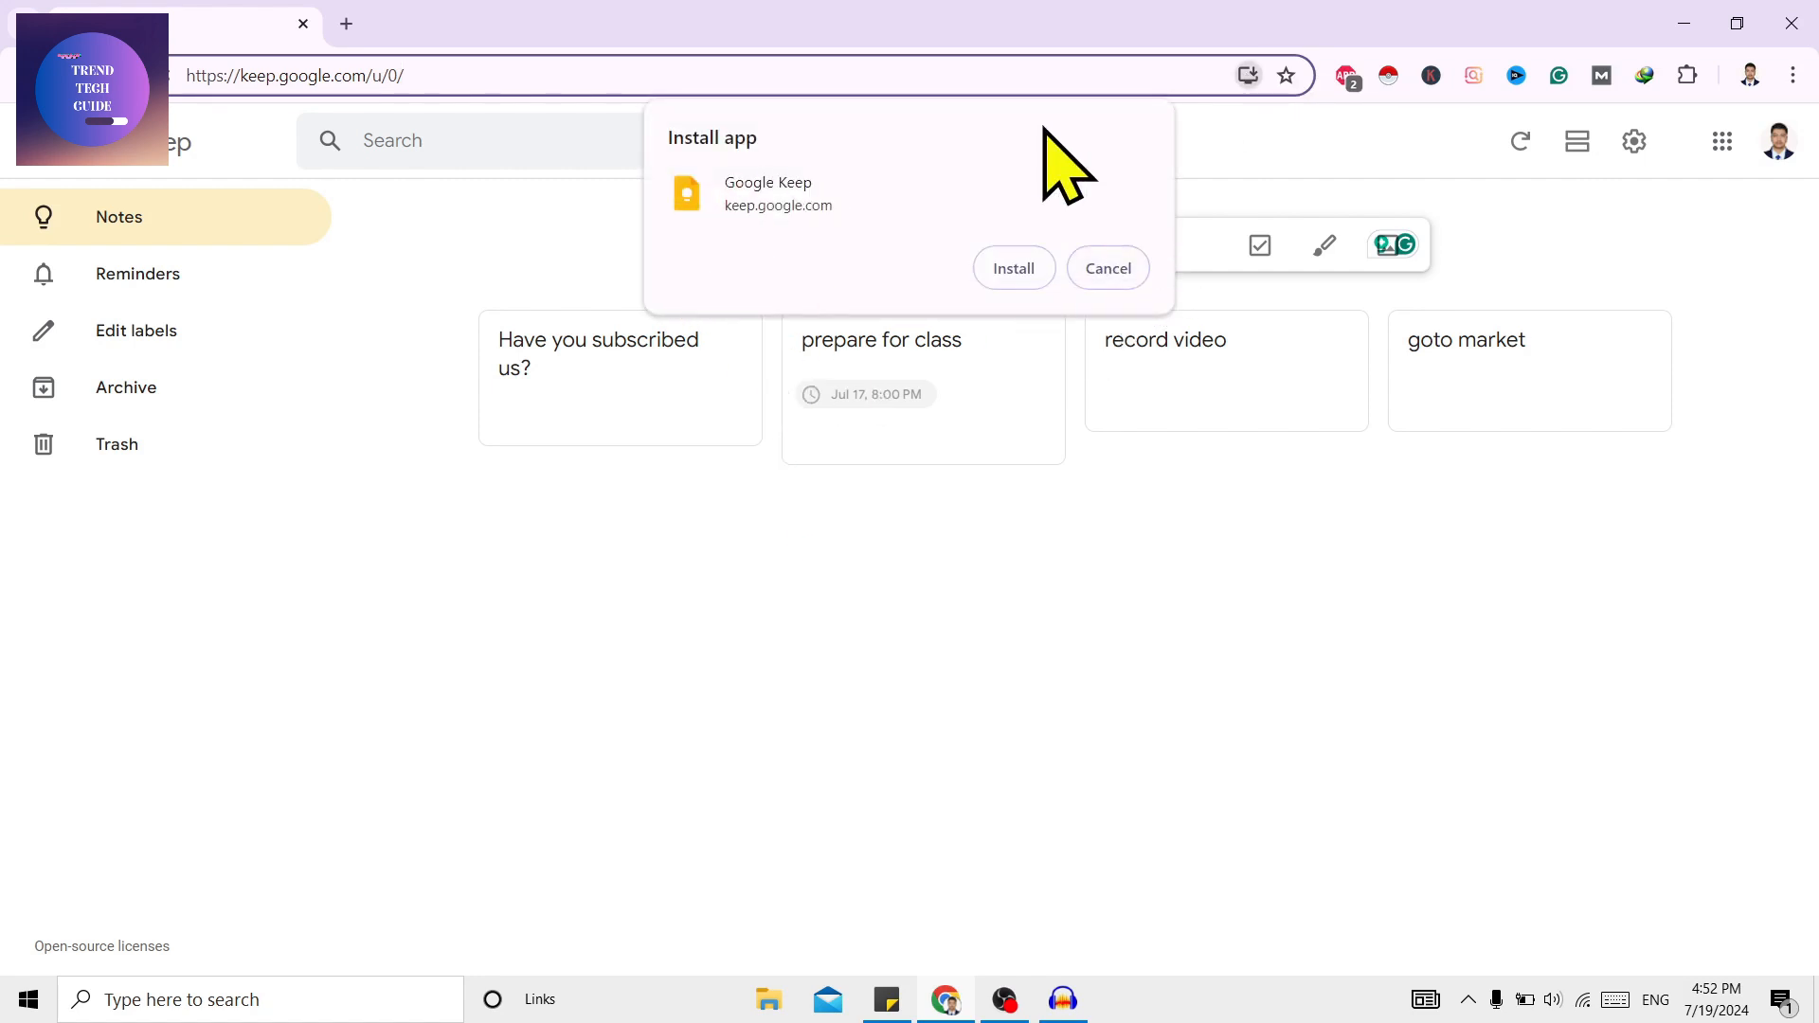
click(1013, 269)
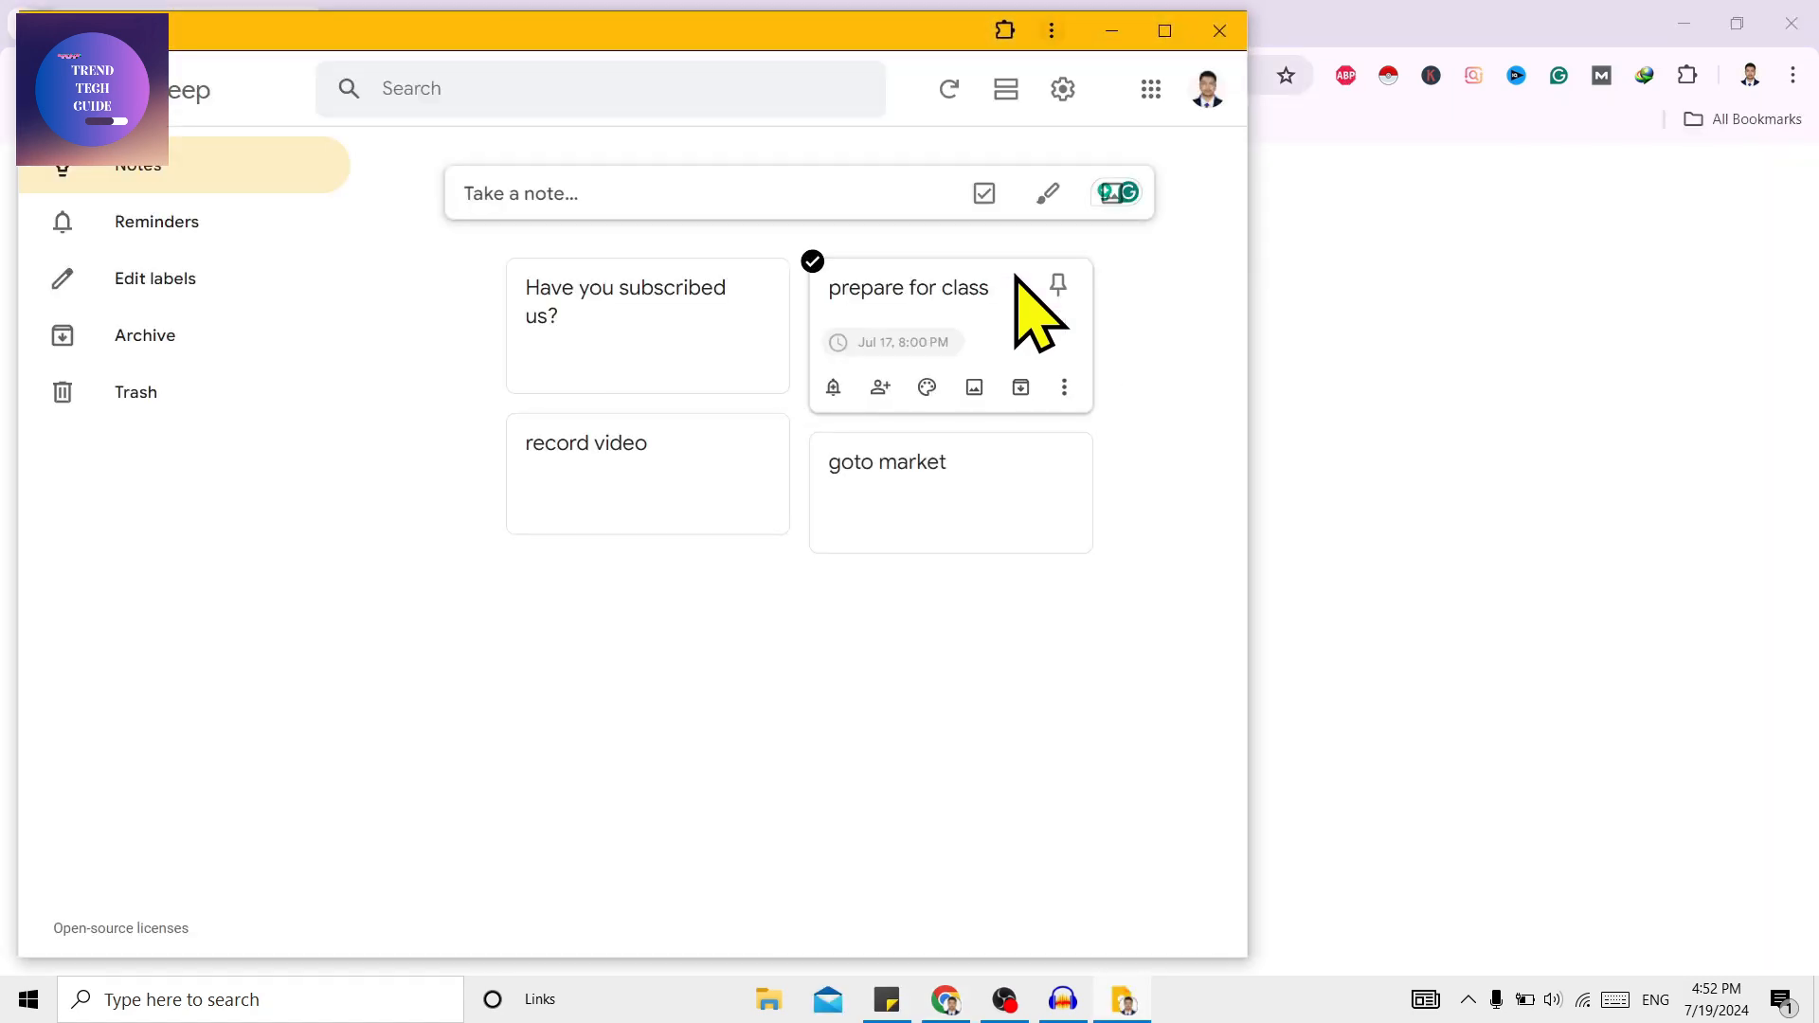
- Close the Keep window and relaunch Google Keep from Recently added in the Start menu
click(1220, 31)
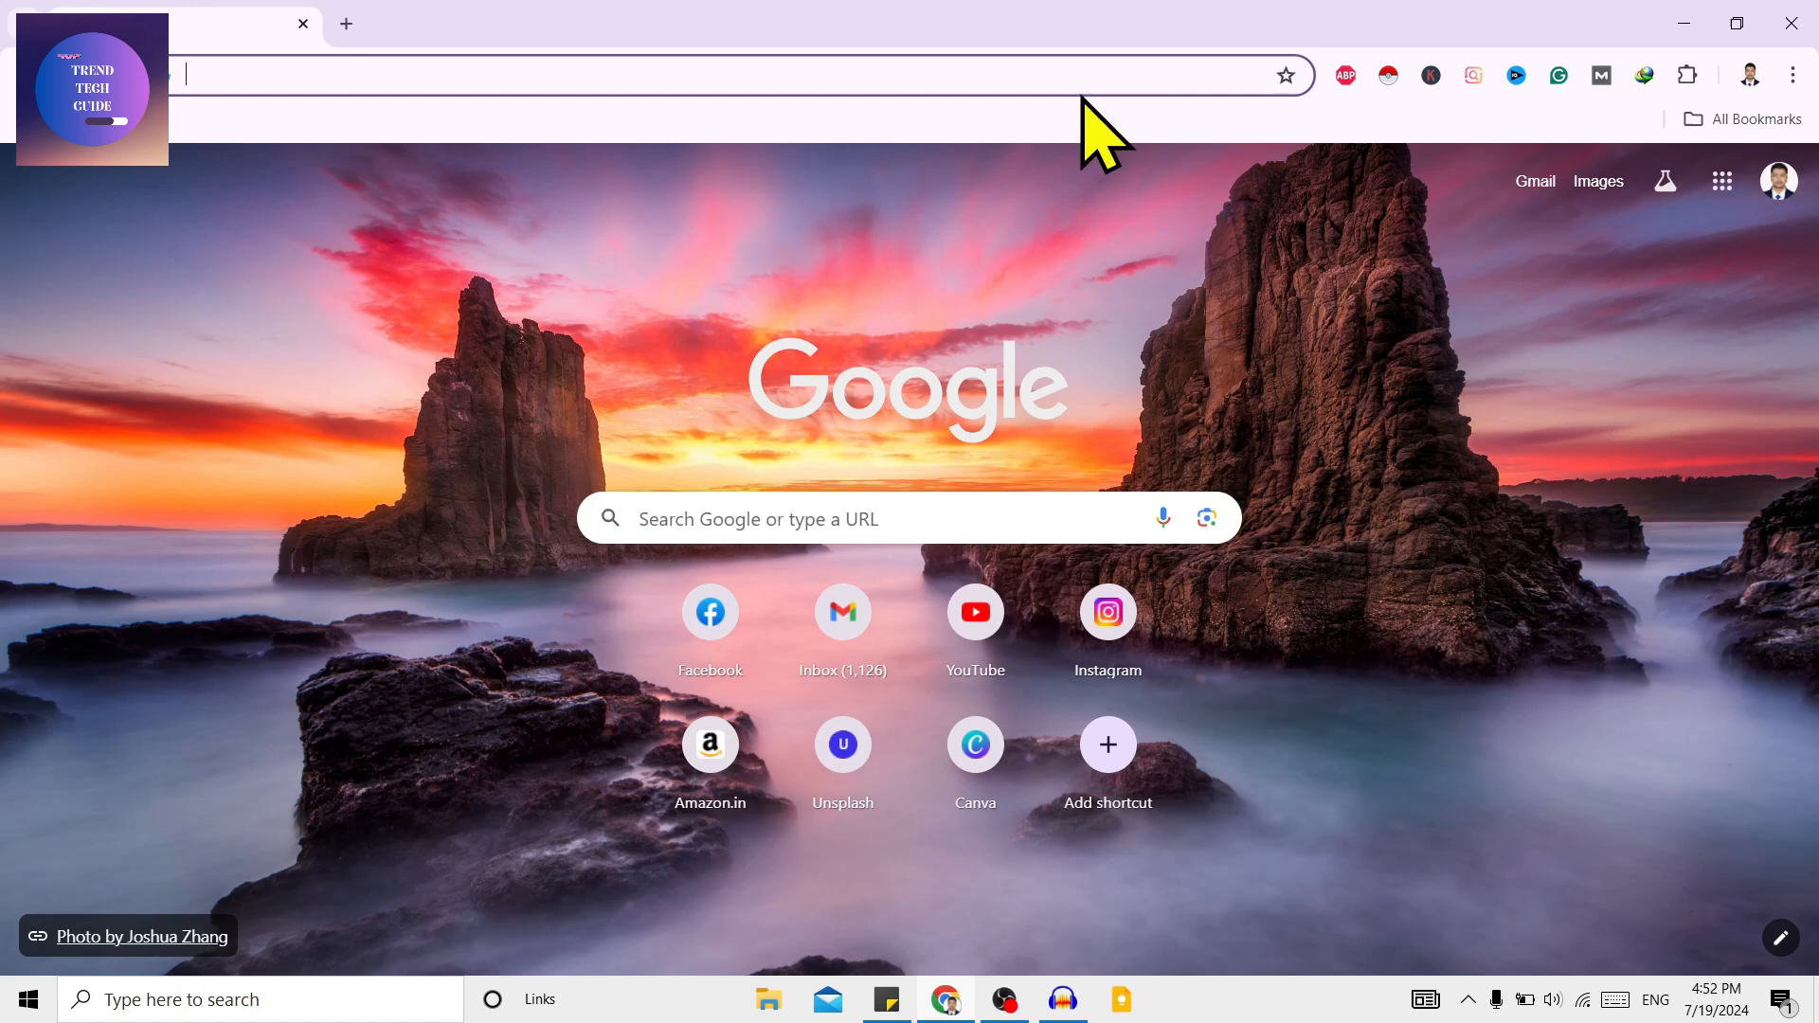
click(29, 998)
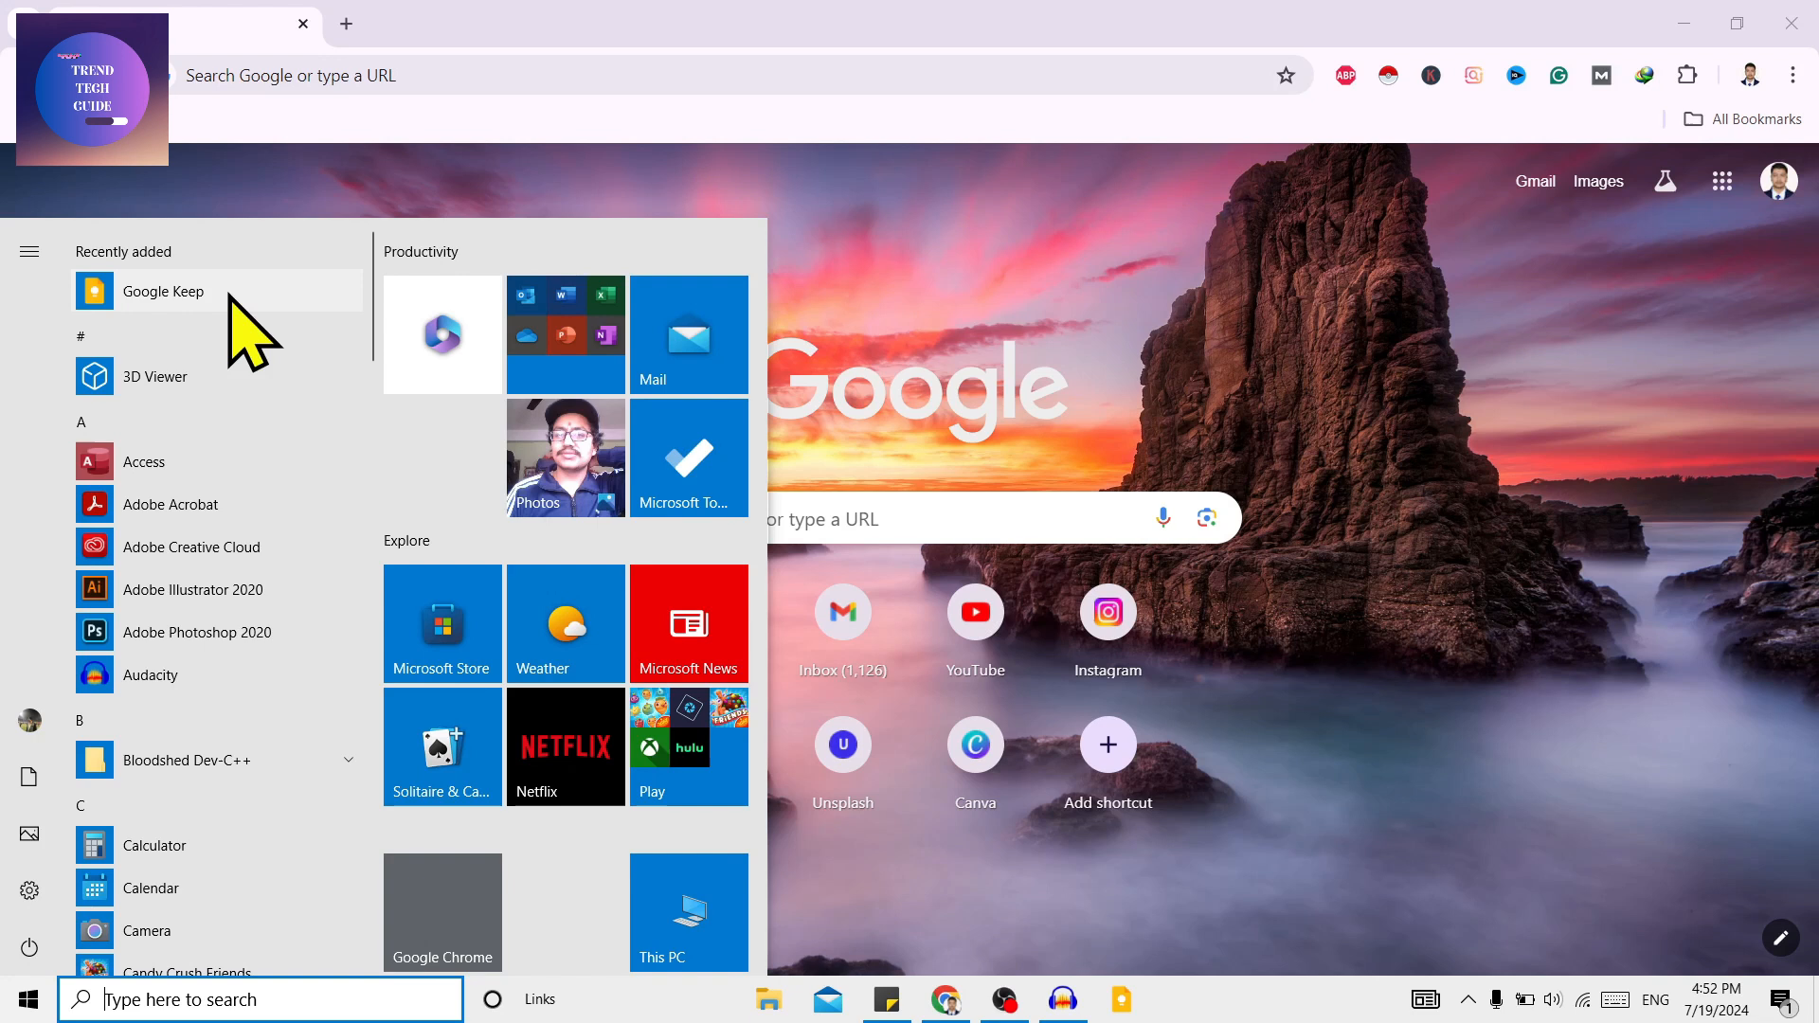
click(164, 291)
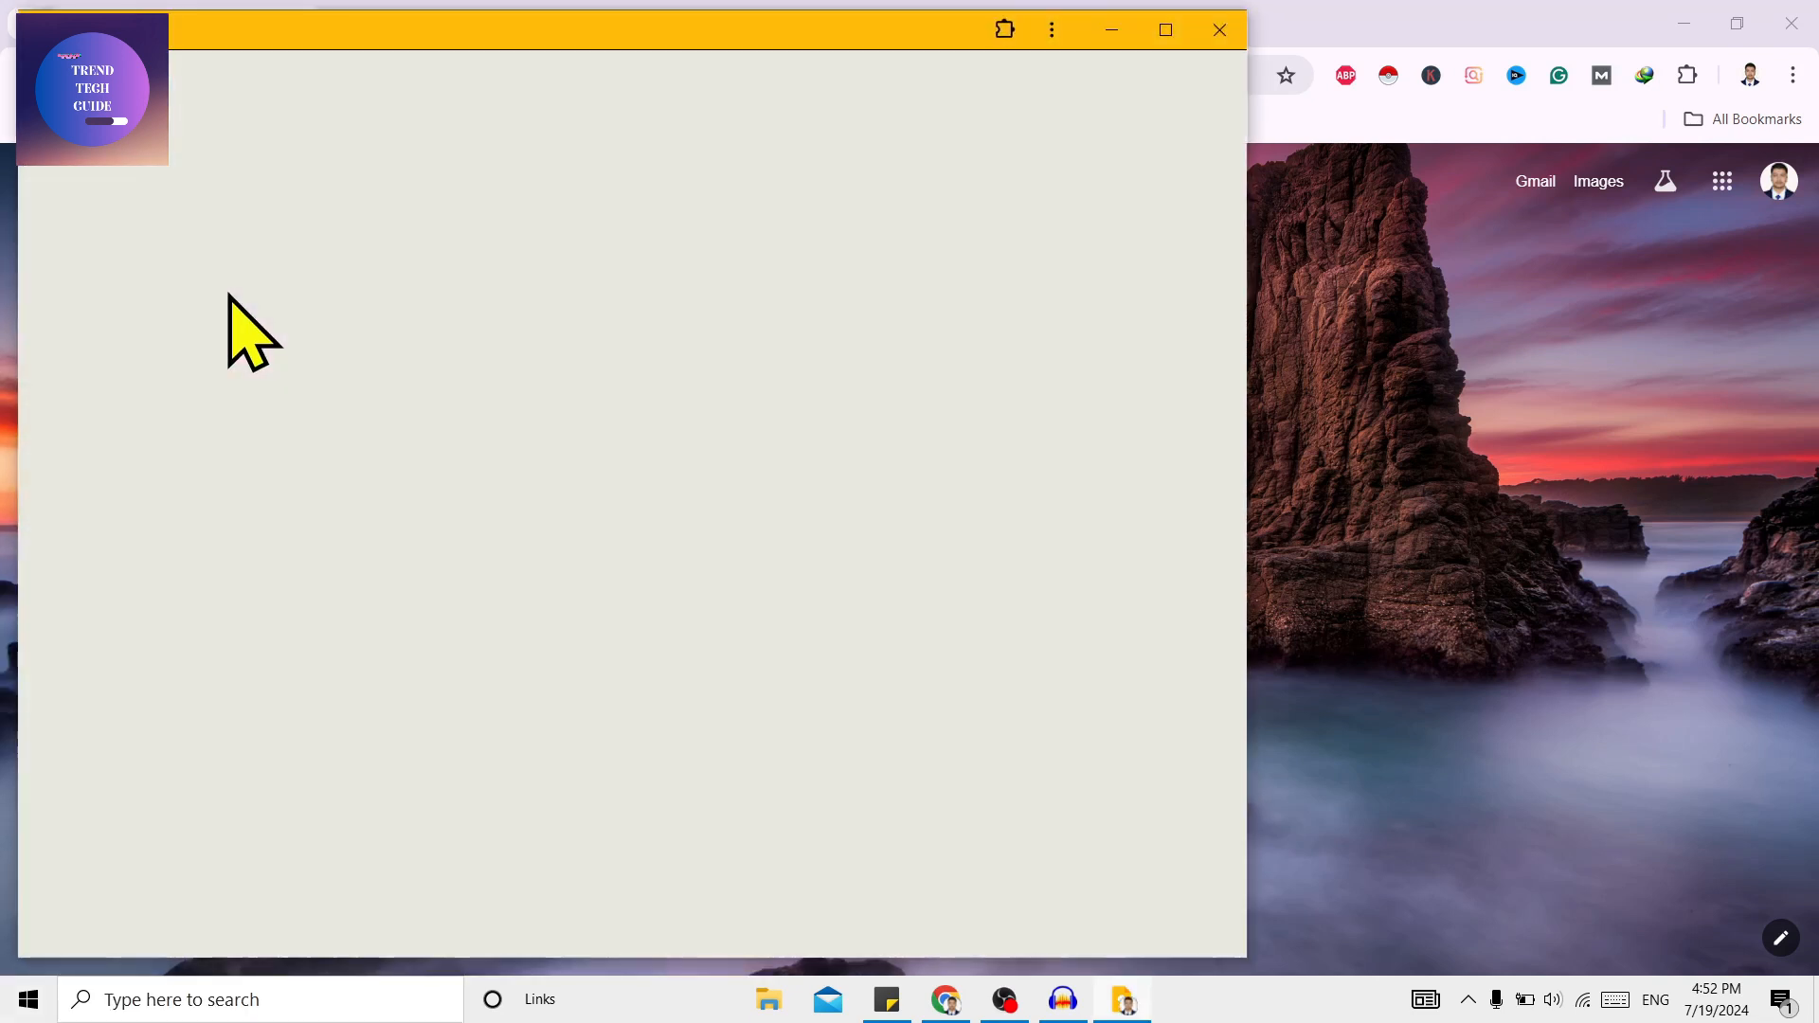